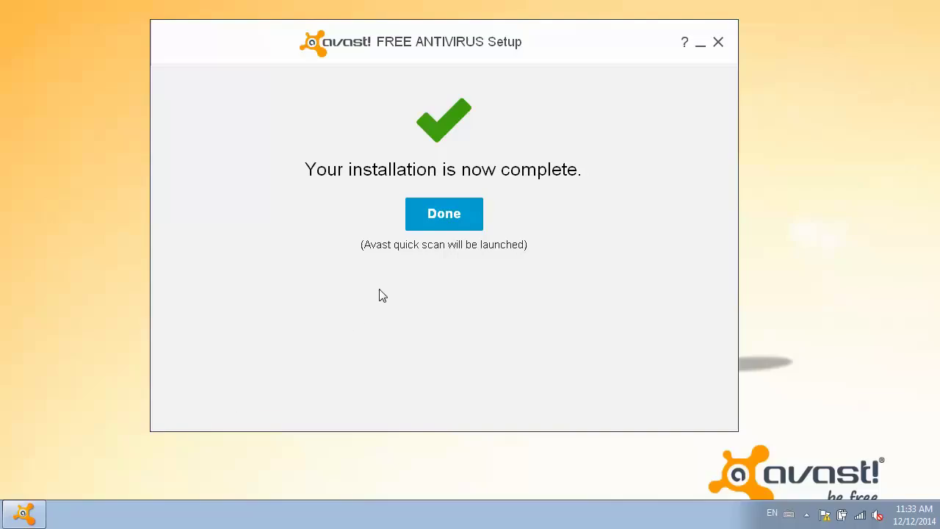
# Finish the Avast Free Antivirus 2015 installation and open the main window showing full protection
pyautogui.click(433, 227)
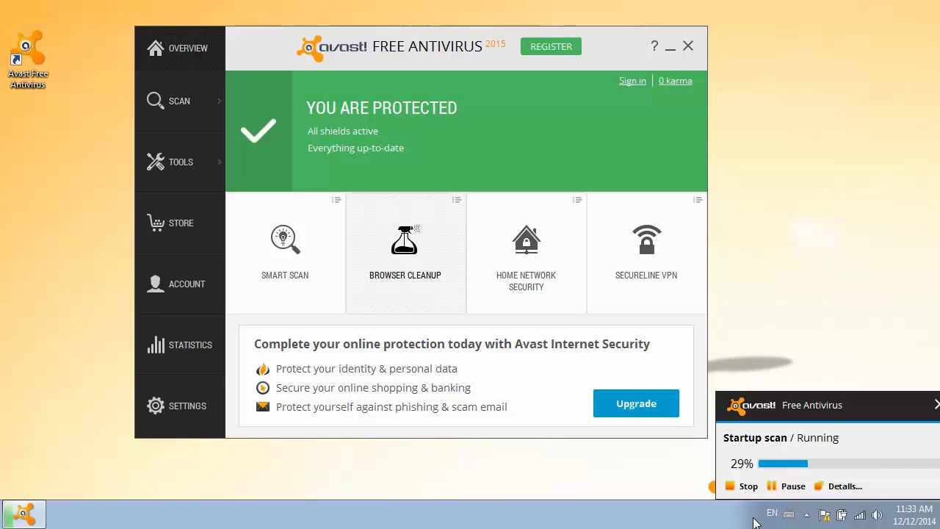
pyautogui.click(688, 46)
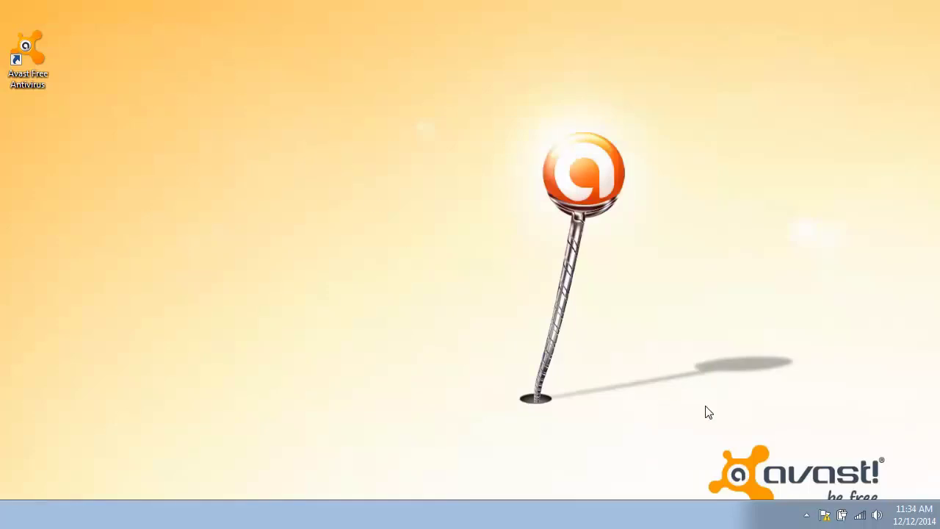
pyautogui.click(806, 513)
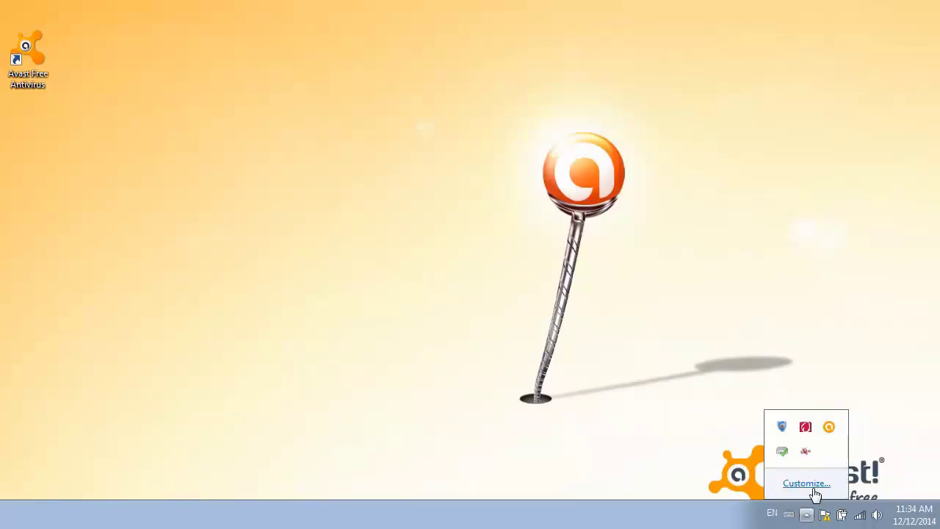
pyautogui.click(829, 427)
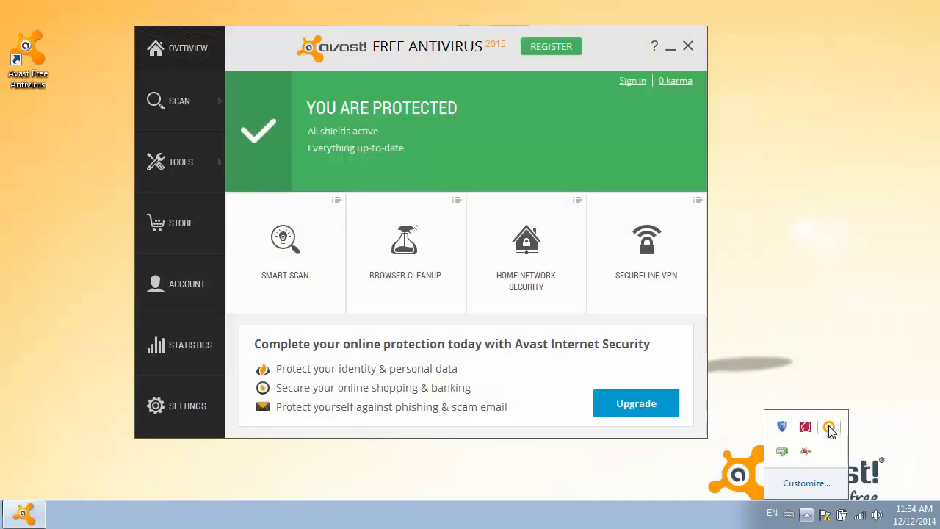
pyautogui.click(689, 48)
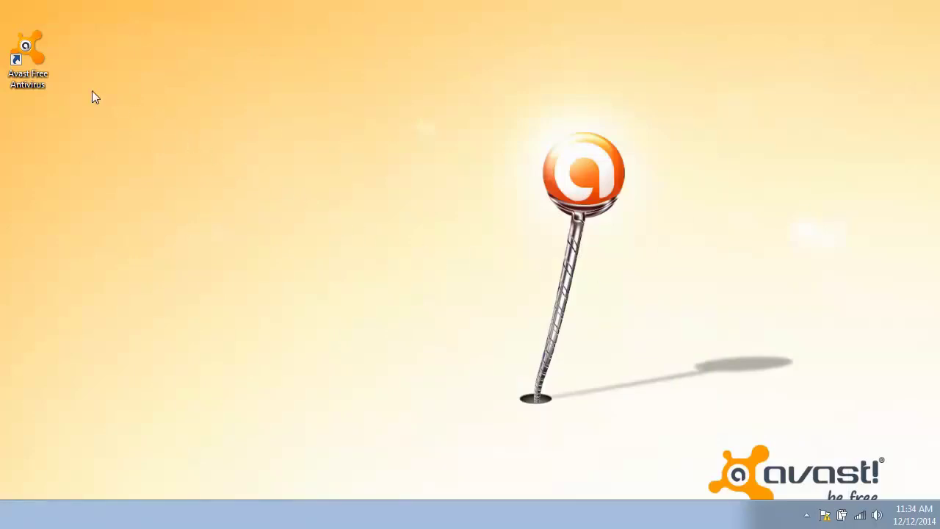
pyautogui.doubleClick(40, 67)
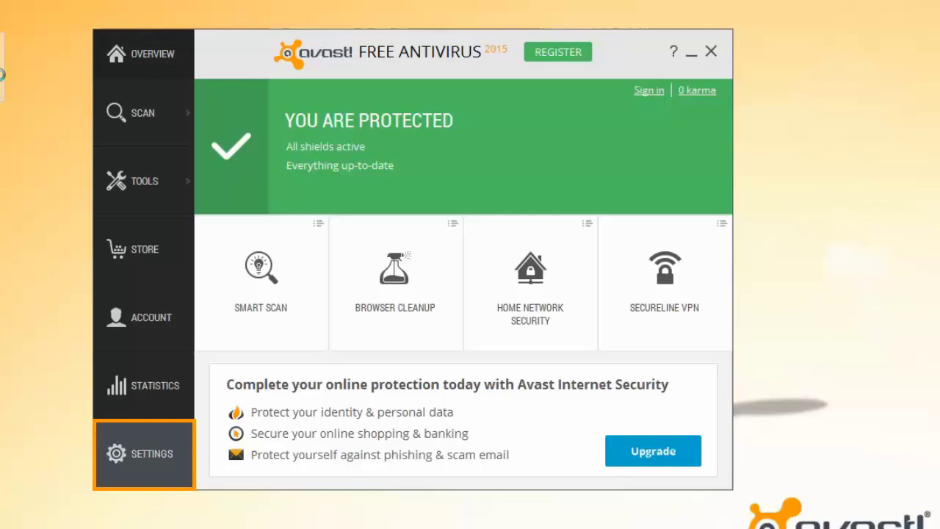
pyautogui.click(128, 480)
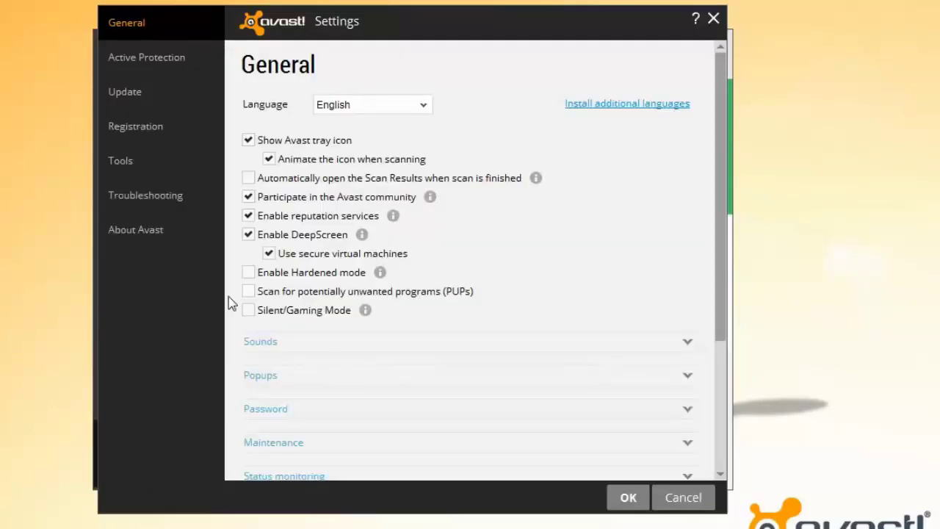
pyautogui.click(169, 63)
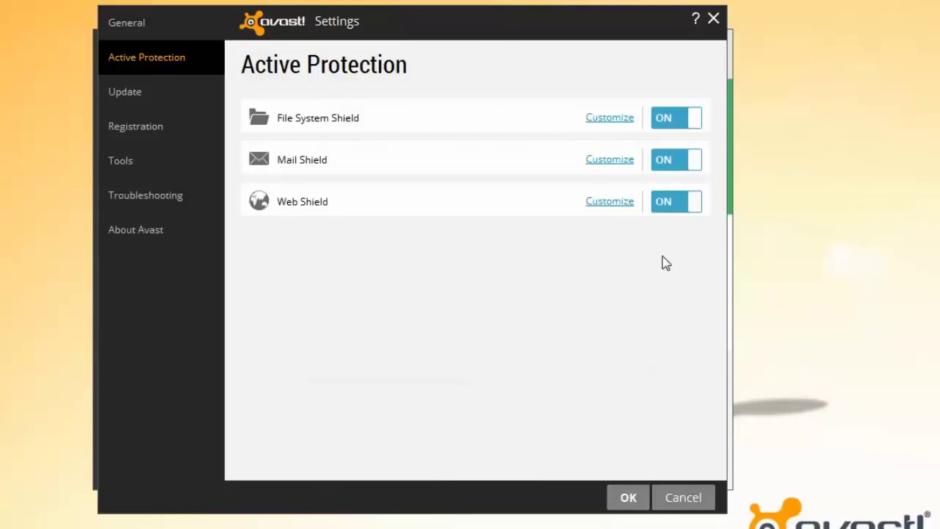
pyautogui.click(626, 507)
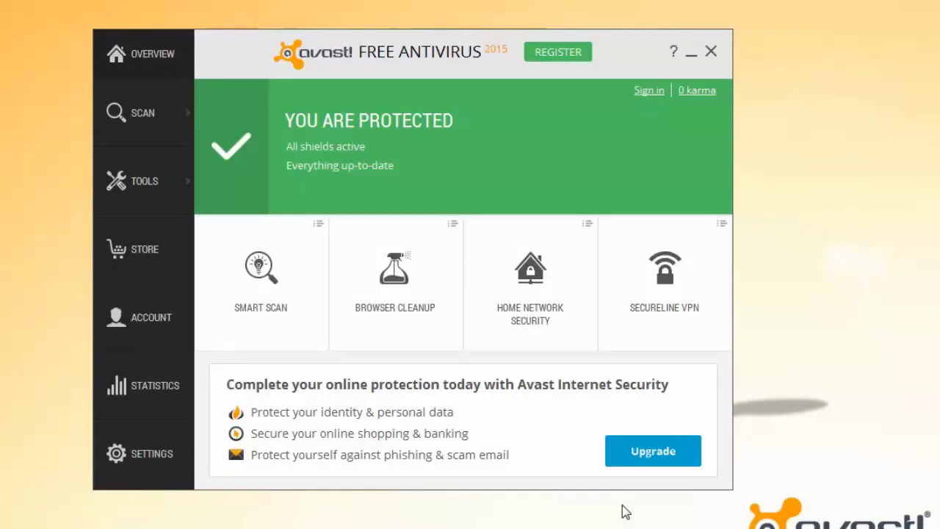
# Run a Smart Scan from the Scan menu to check for viruses, outdated software, network problems and grime
pyautogui.moveTo(143, 113)
pyautogui.click(169, 125)
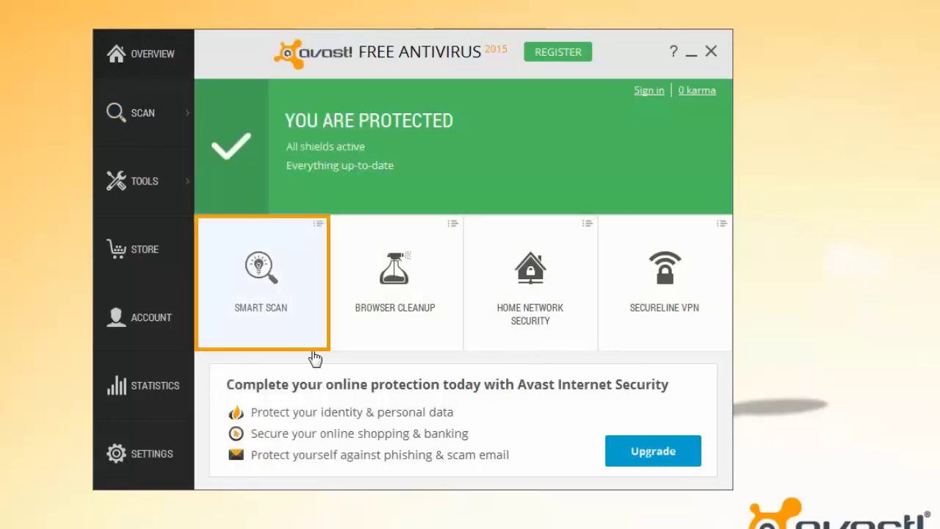
pyautogui.click(222, 295)
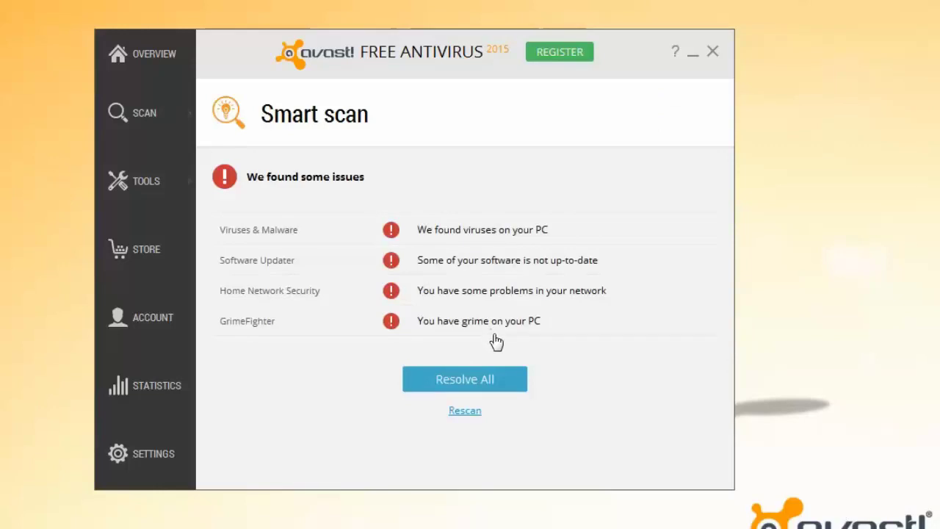
# Resolve all issues, remove the detected virus, and continue to the outdated software list
pyautogui.click(510, 381)
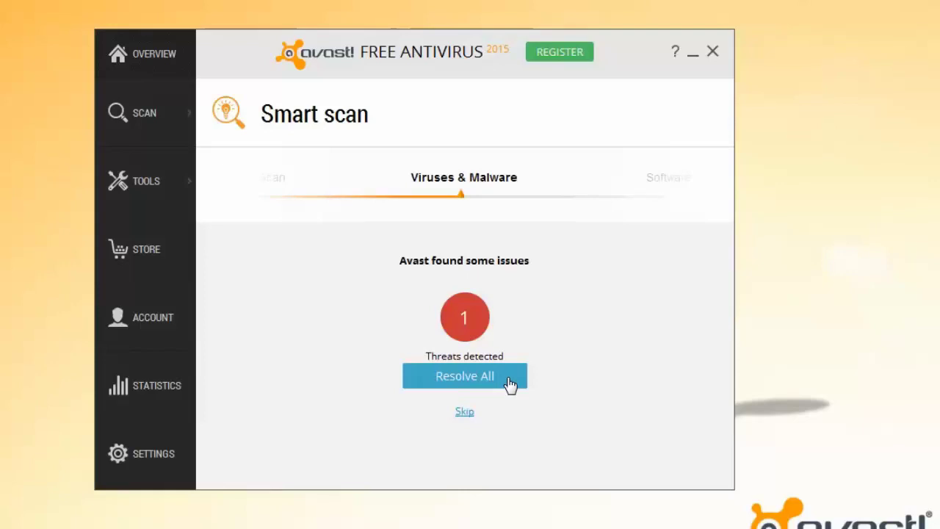
pyautogui.click(510, 384)
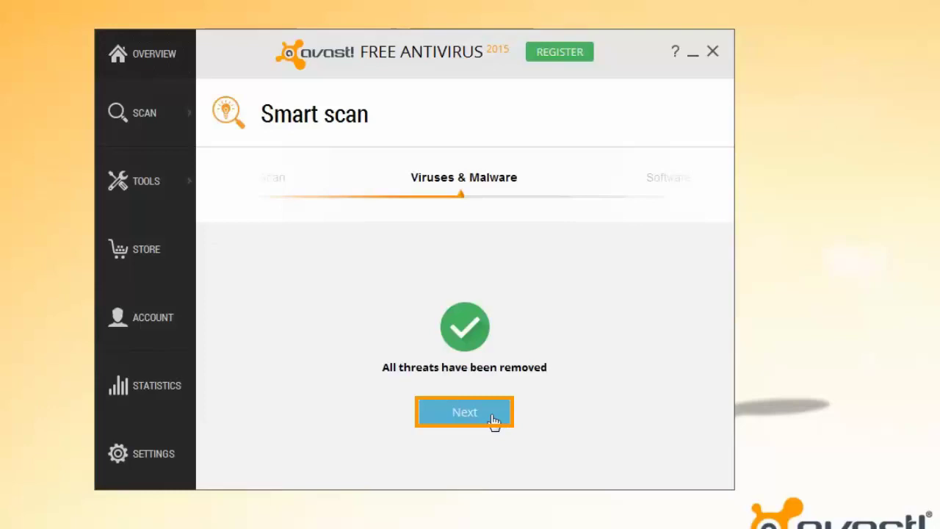
pyautogui.click(494, 418)
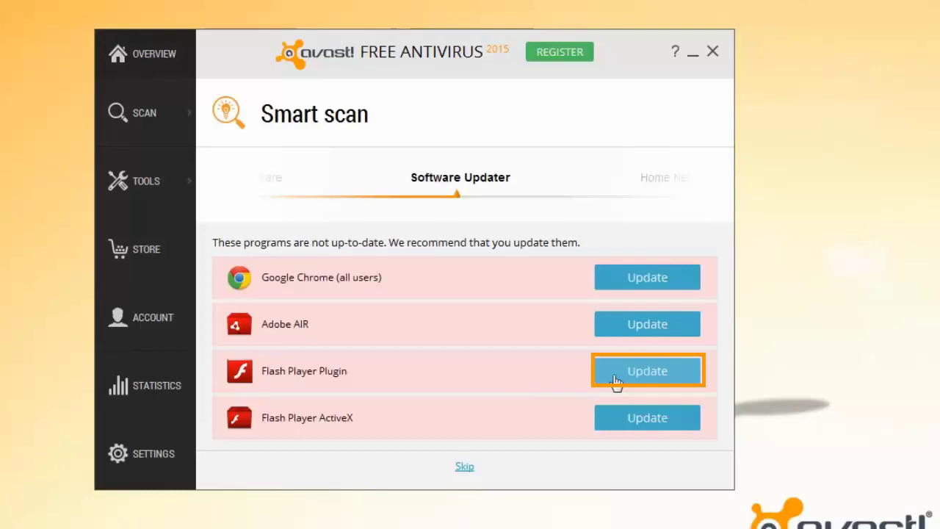
# Update Flash Player Plugin only, skipping the other outdated programs
pyautogui.click(616, 382)
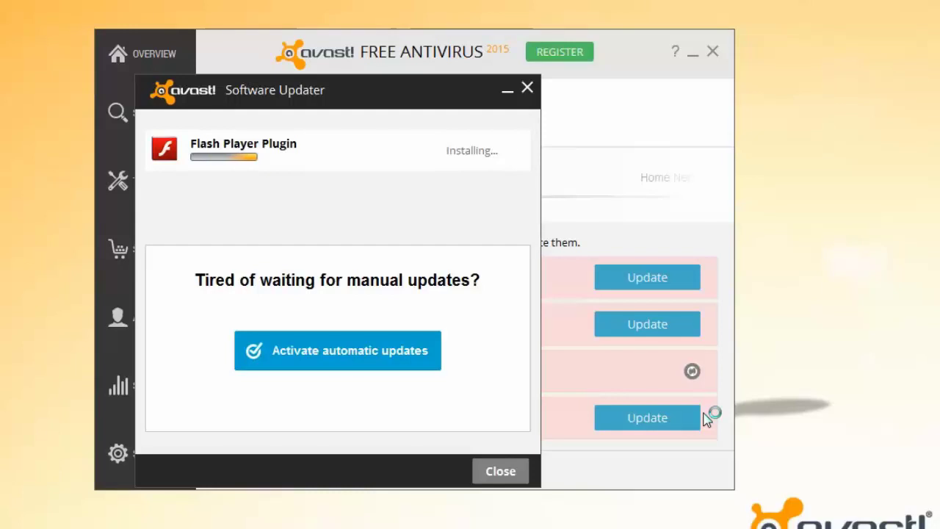
pyautogui.click(511, 477)
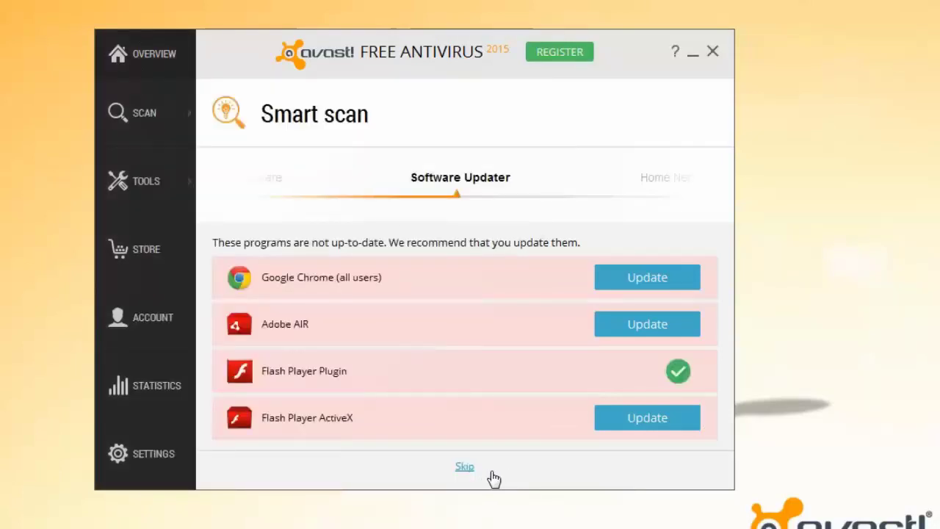
pyautogui.click(464, 468)
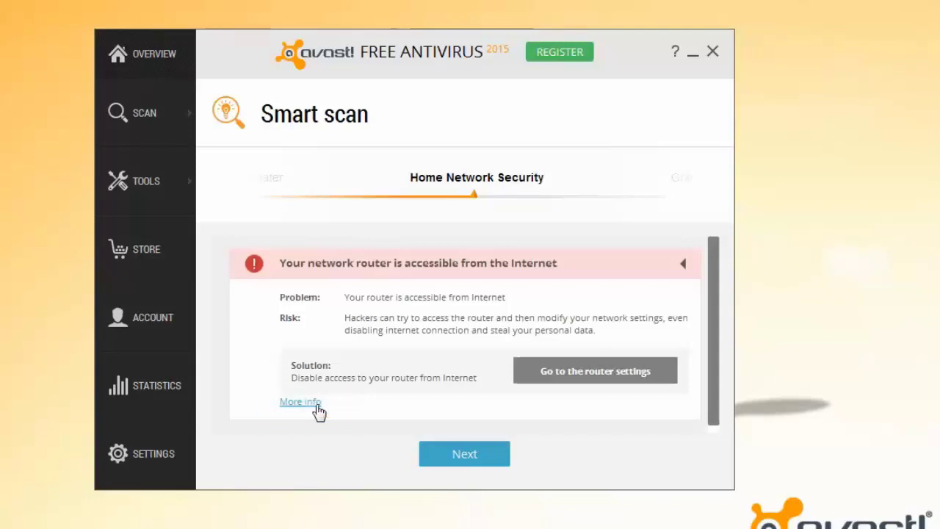
pyautogui.click(301, 402)
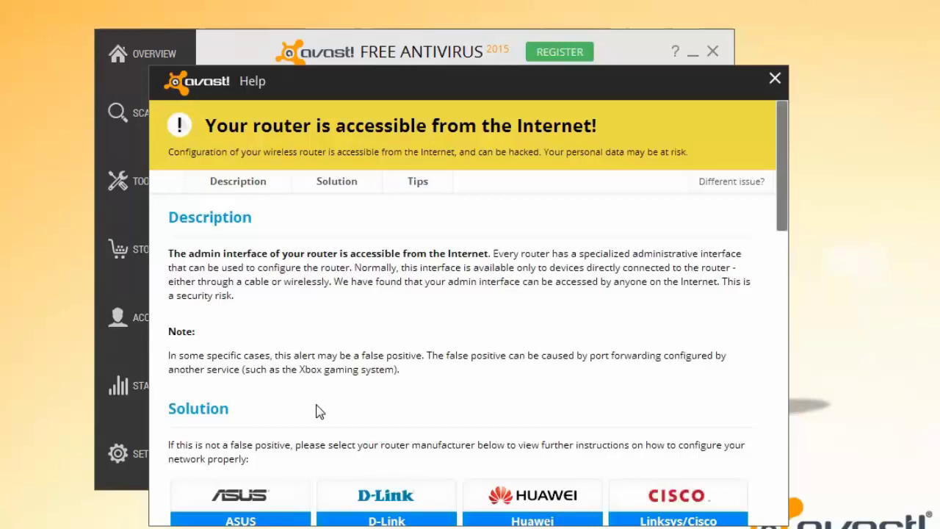
pyautogui.click(772, 78)
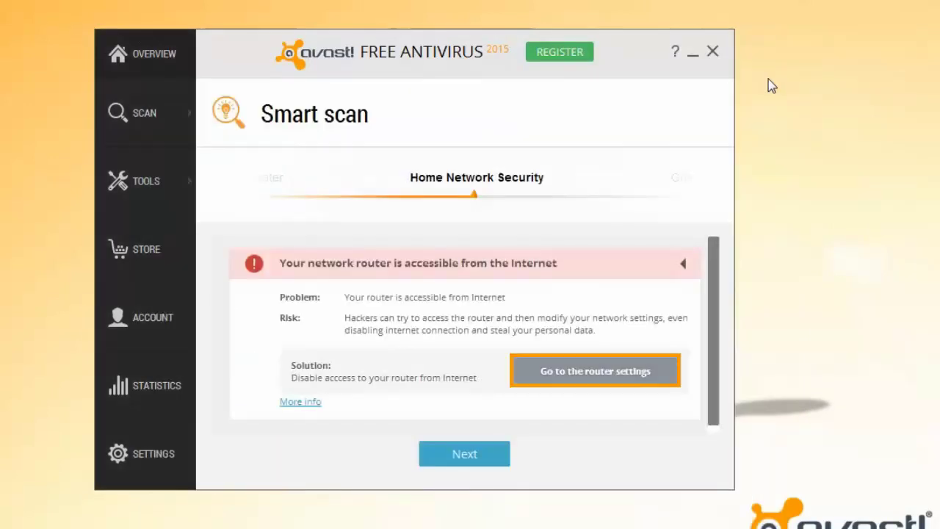
pyautogui.click(661, 377)
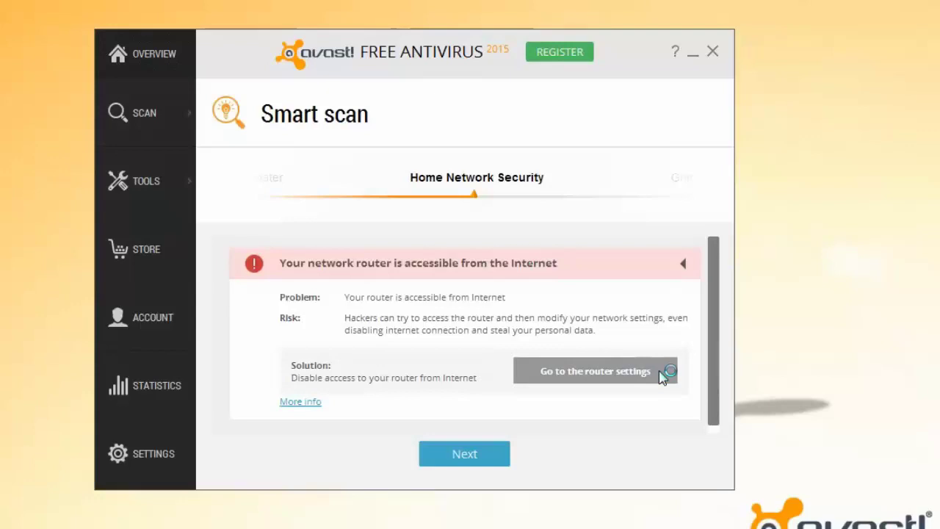
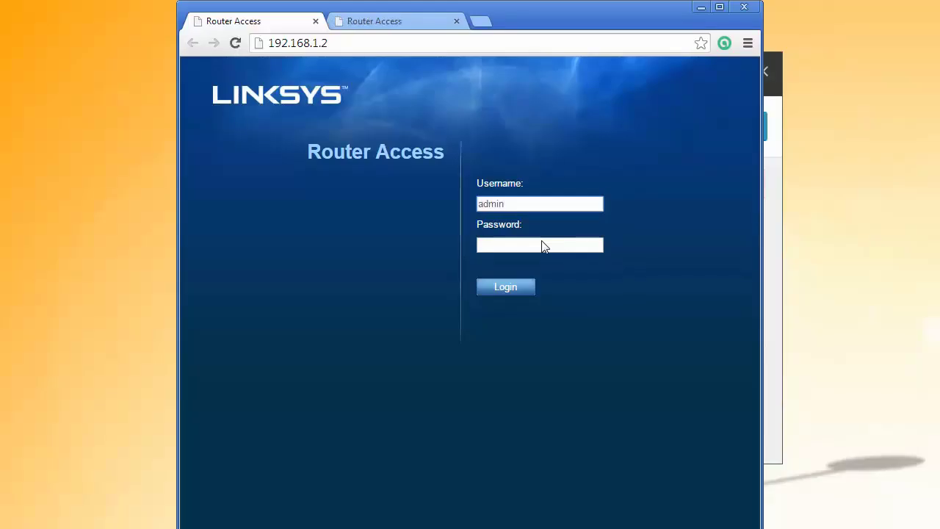
# Fill in the Linksys router login with username admin and the router password
pyautogui.press('Tab')
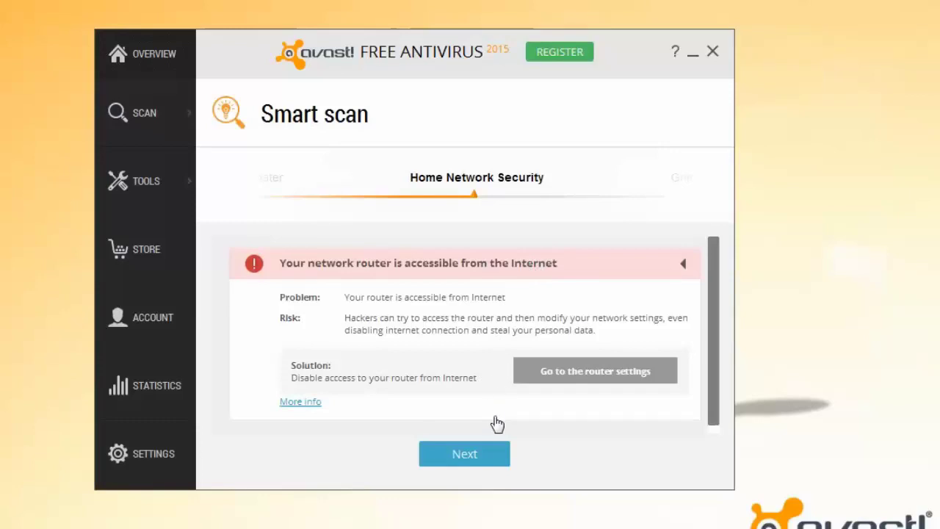
# Continue to GrimeFighter and choose Optimize my PC to clean the 22 grime issues
pyautogui.click(496, 460)
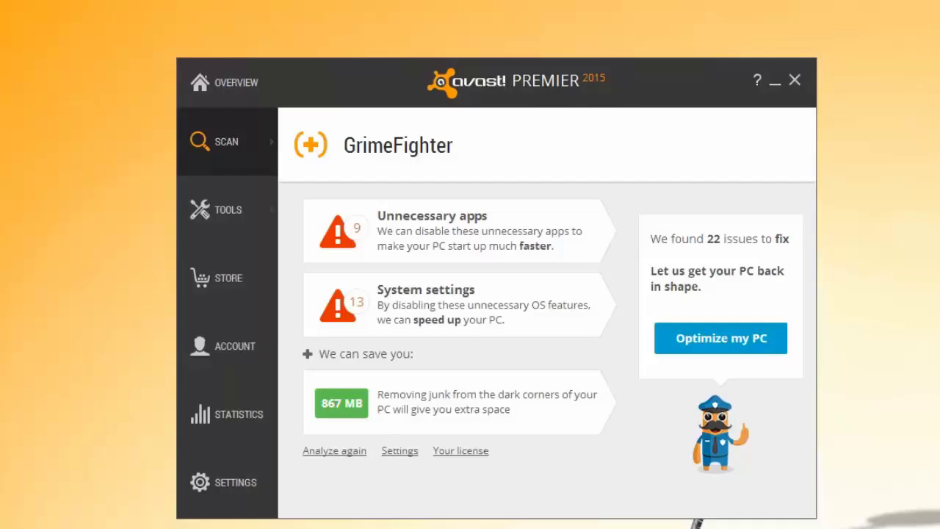
pyautogui.click(689, 345)
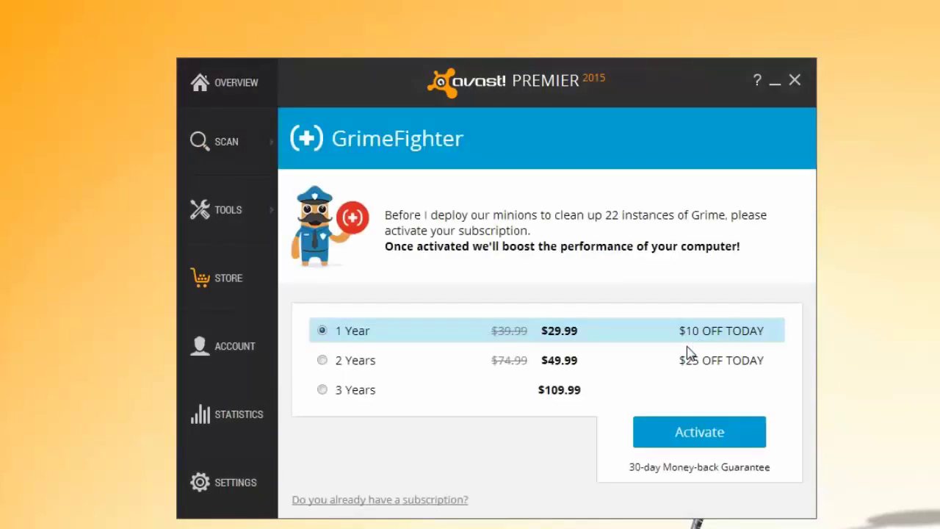